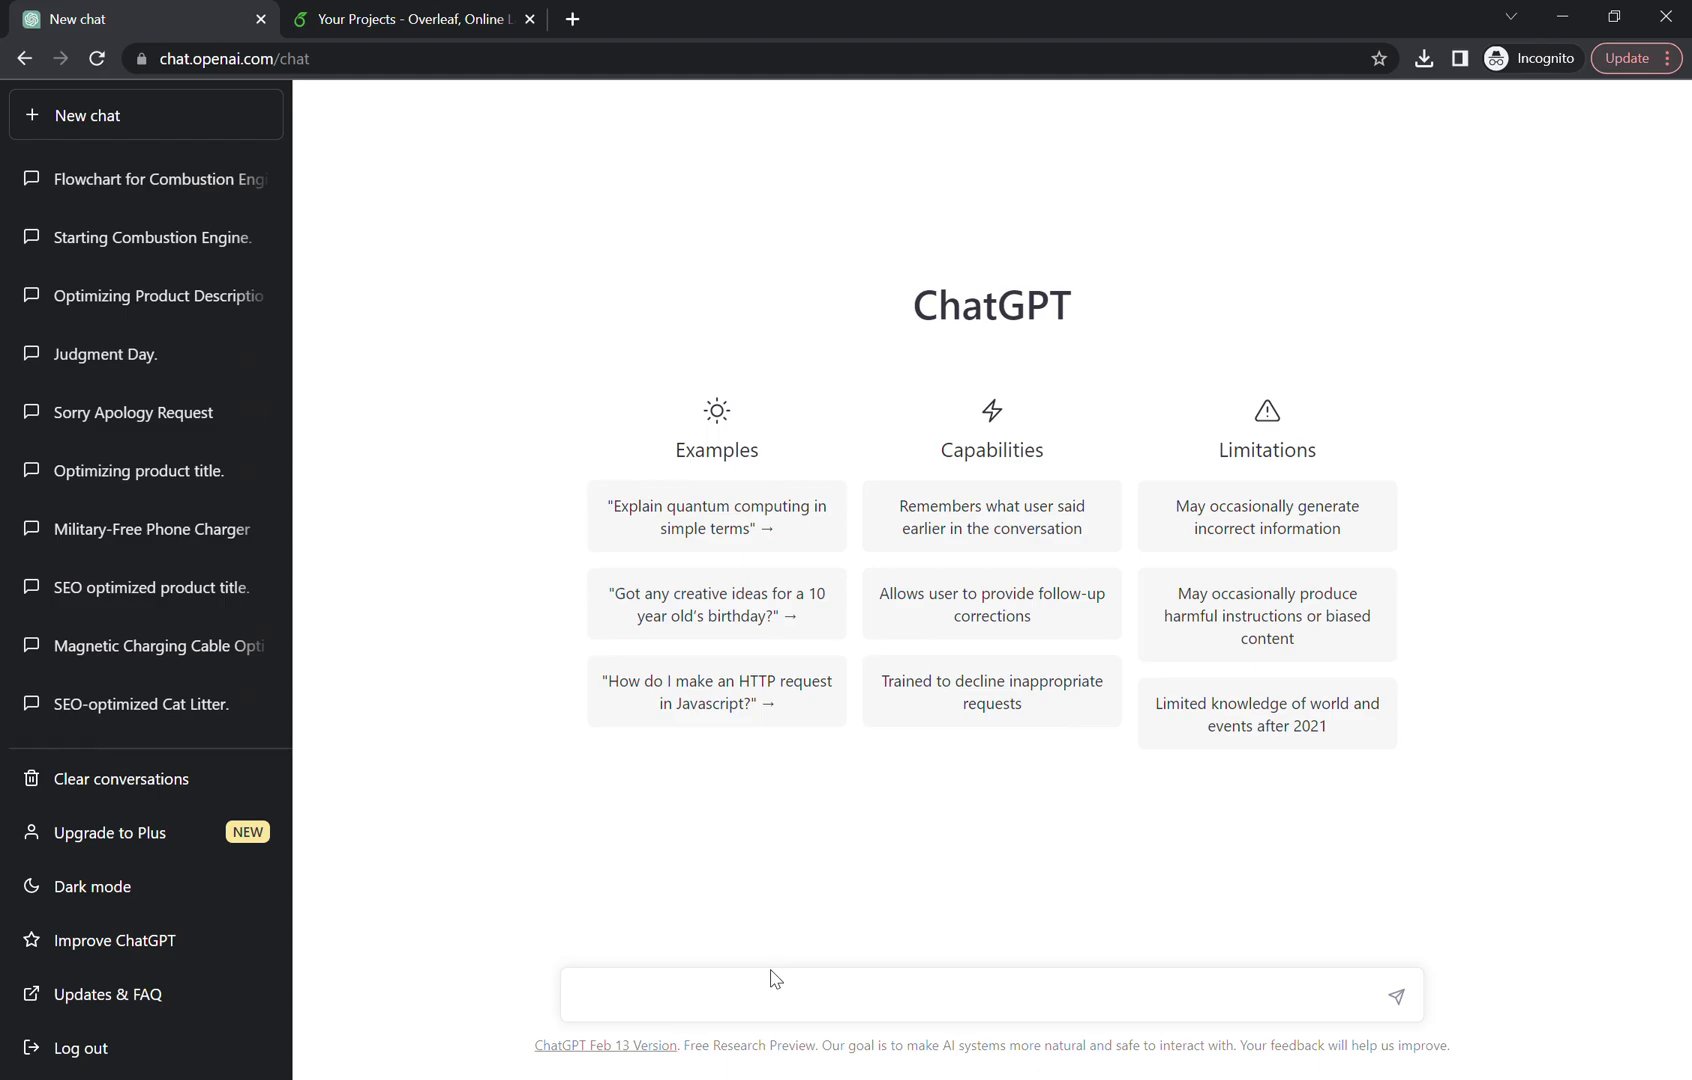
- Paste the prepared prompt asking for LaTeX flowchart code on starting a combustion engine
type("Can you write a Latex code of flowchart with shapes that illustrates the steps of starting of a combustion engine")
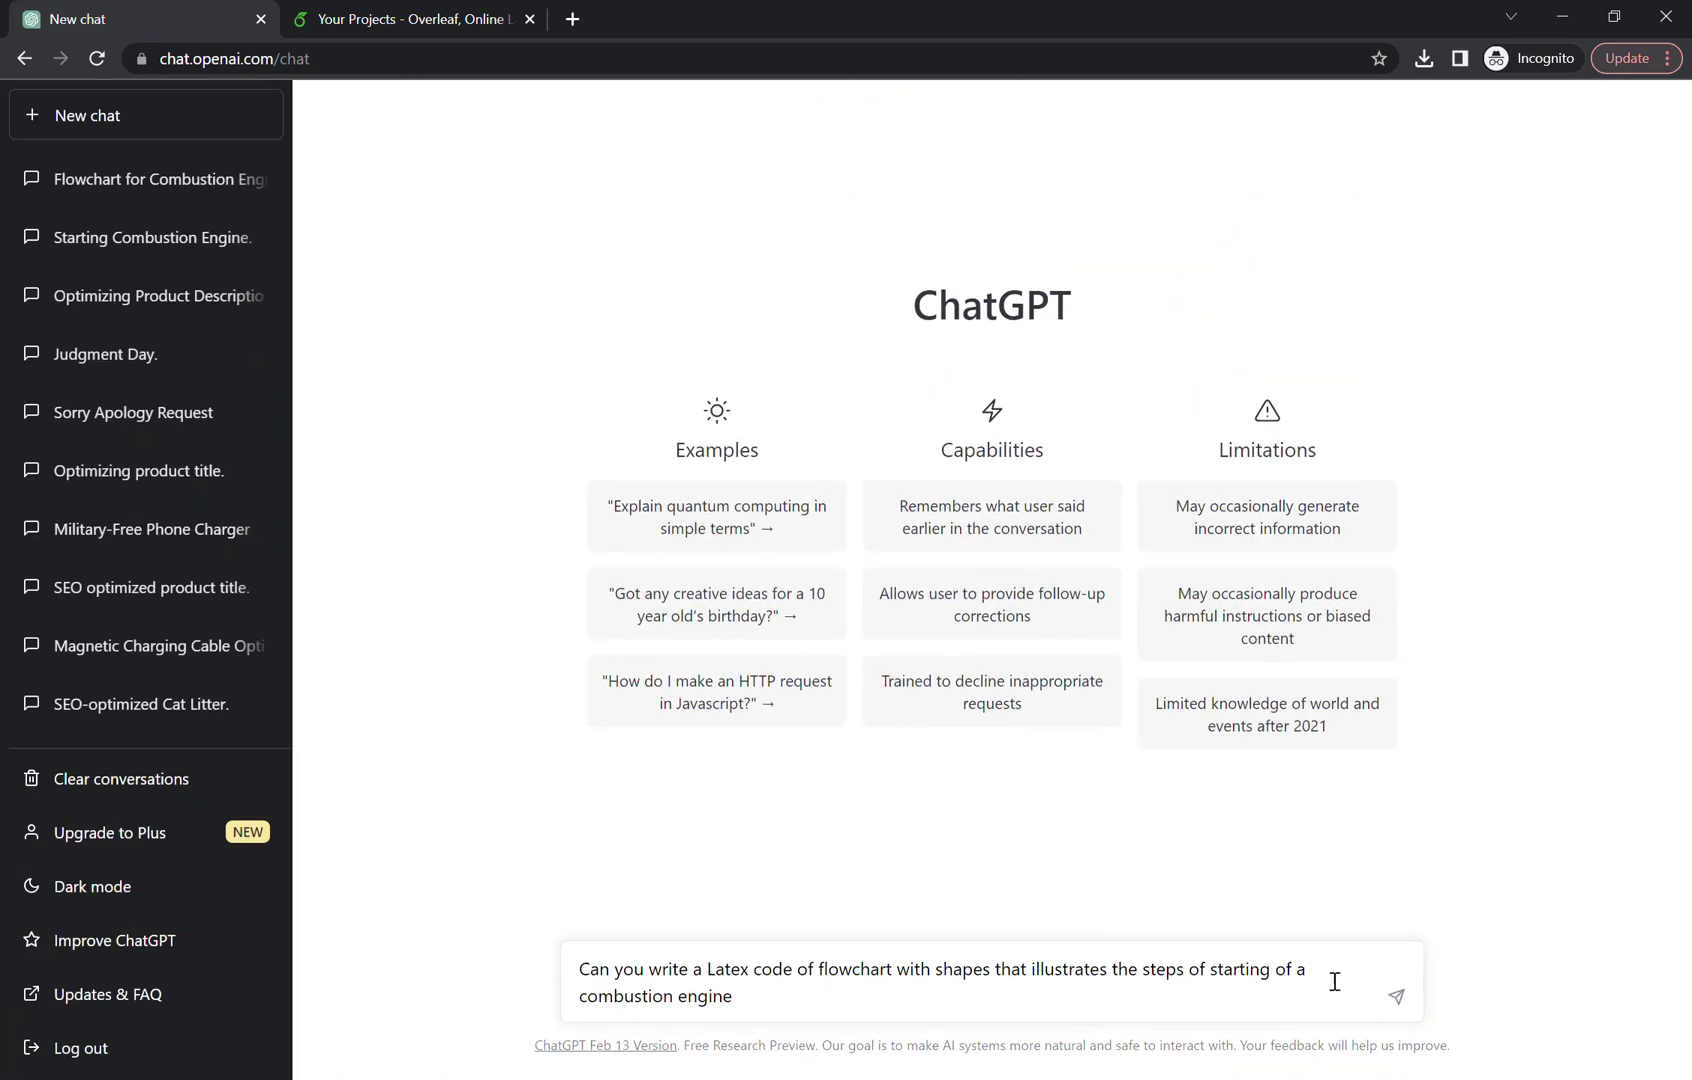
- Send the combustion-engine flowchart prompt and let ChatGPT generate the TikZ code
left_click(1396, 997)
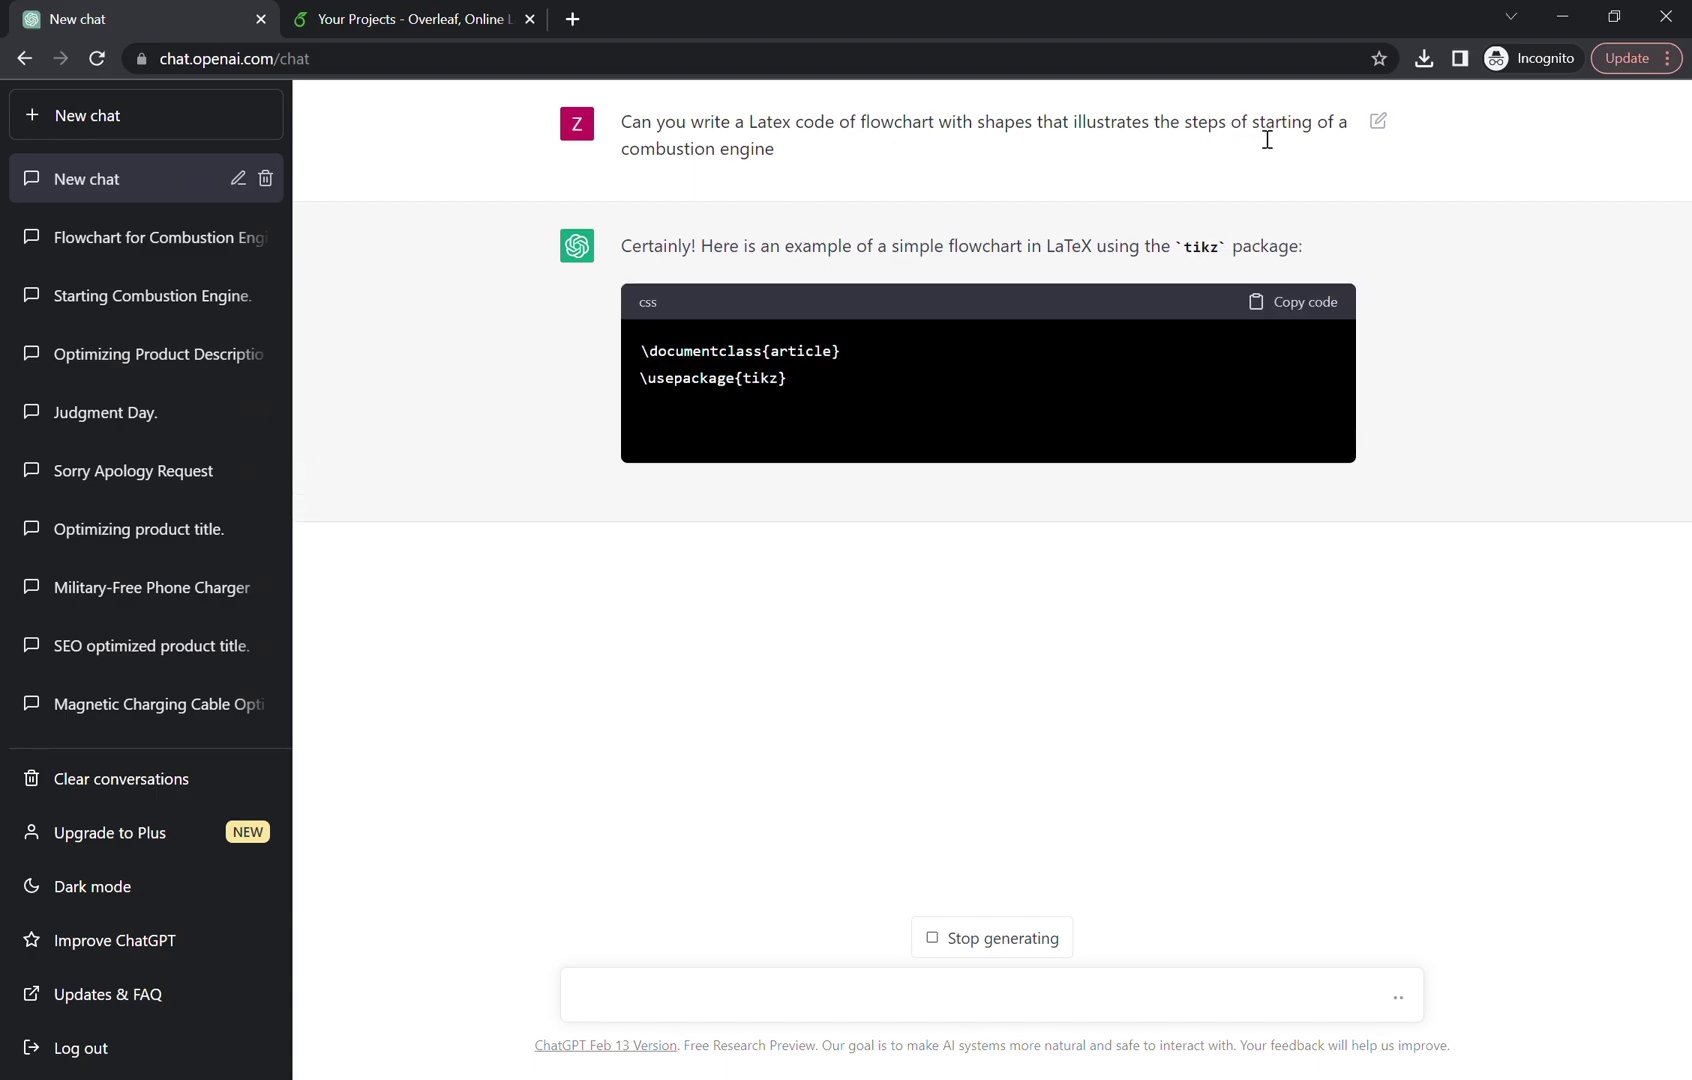
left_click_drag(1253, 130, 776, 152)
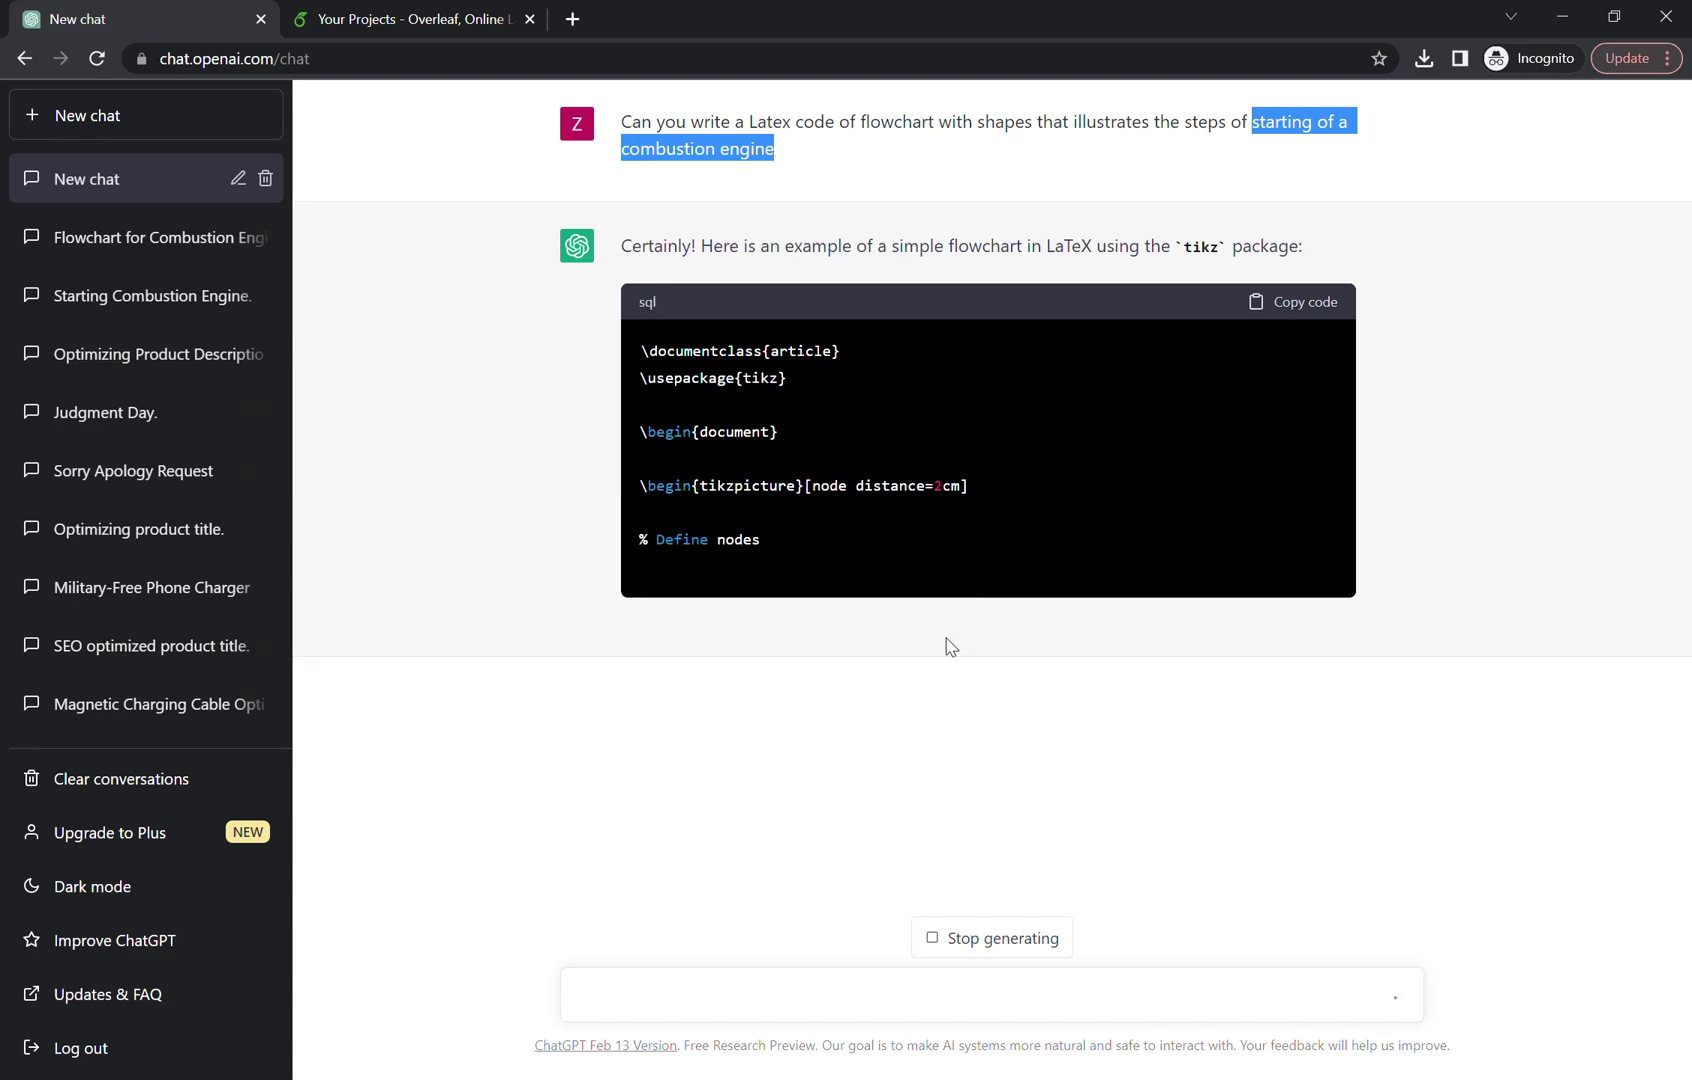
left_click(892, 718)
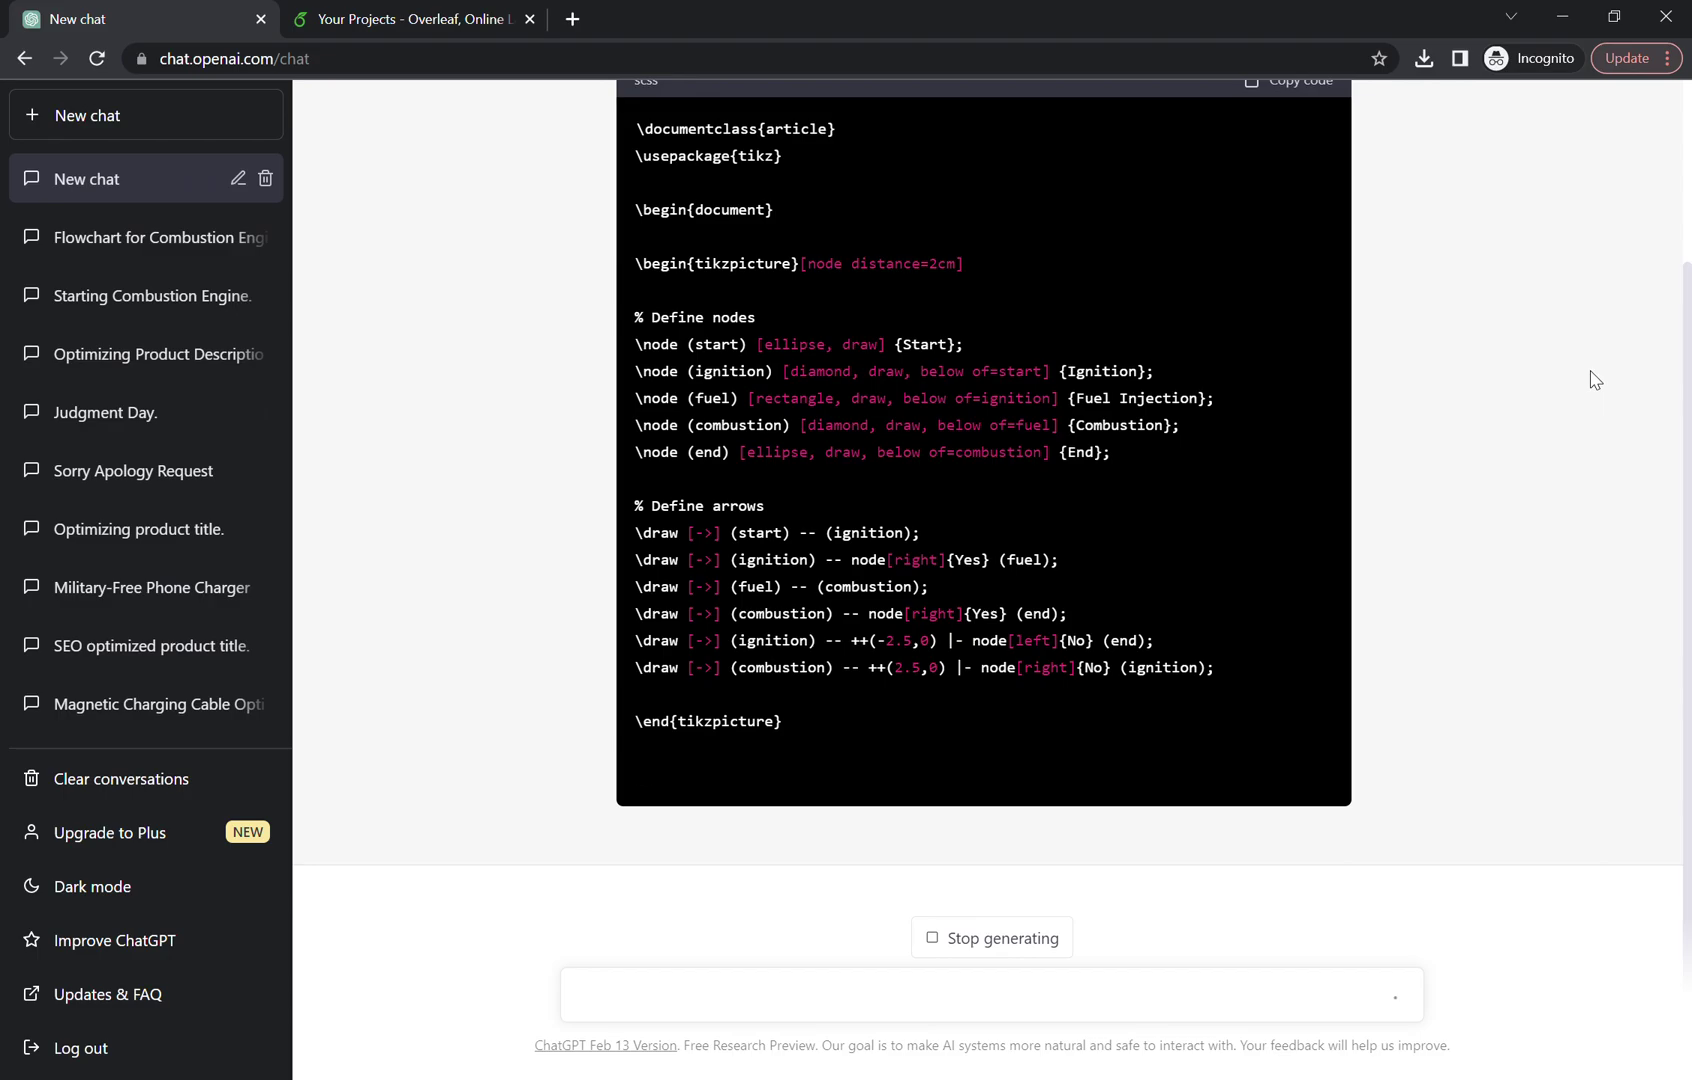
- Copy ChatGPT's TikZ flowchart code block and switch to the Overleaf projects page
scroll(1455, 423, "up", 1)
scroll(1457, 427, "up", 2)
scroll(1457, 427, "up", 1)
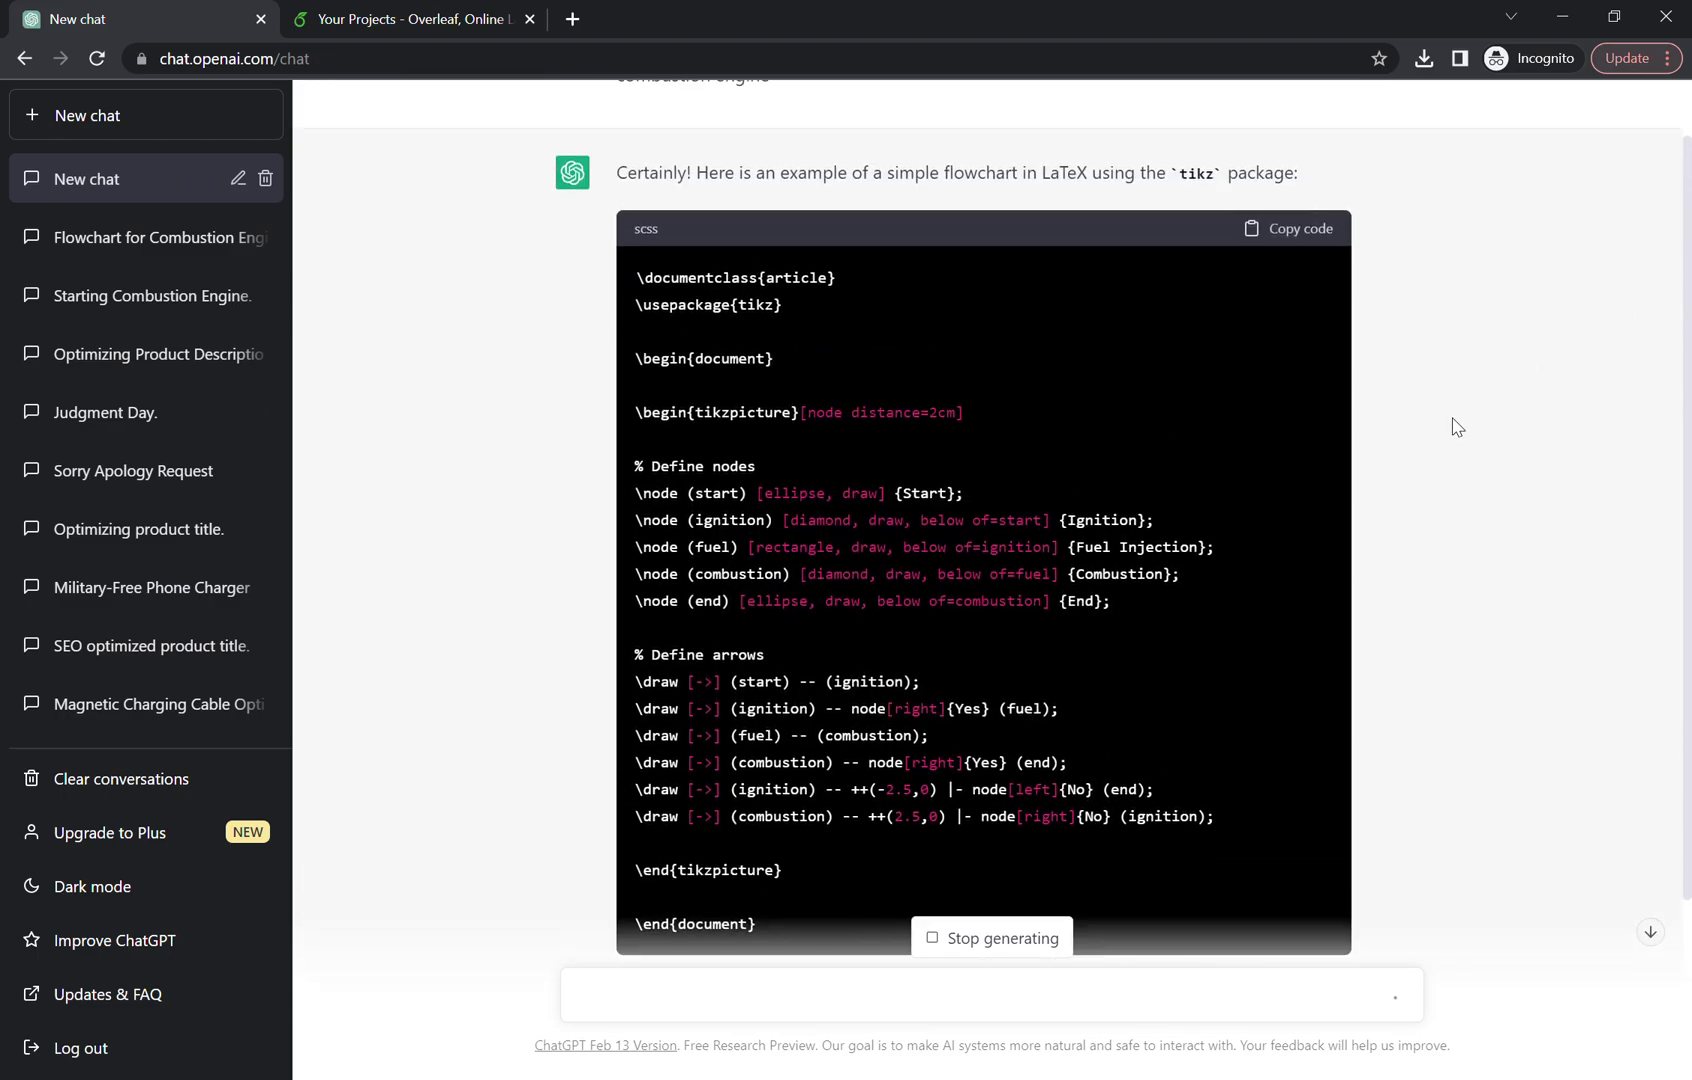
scroll(1457, 427, "up", 1)
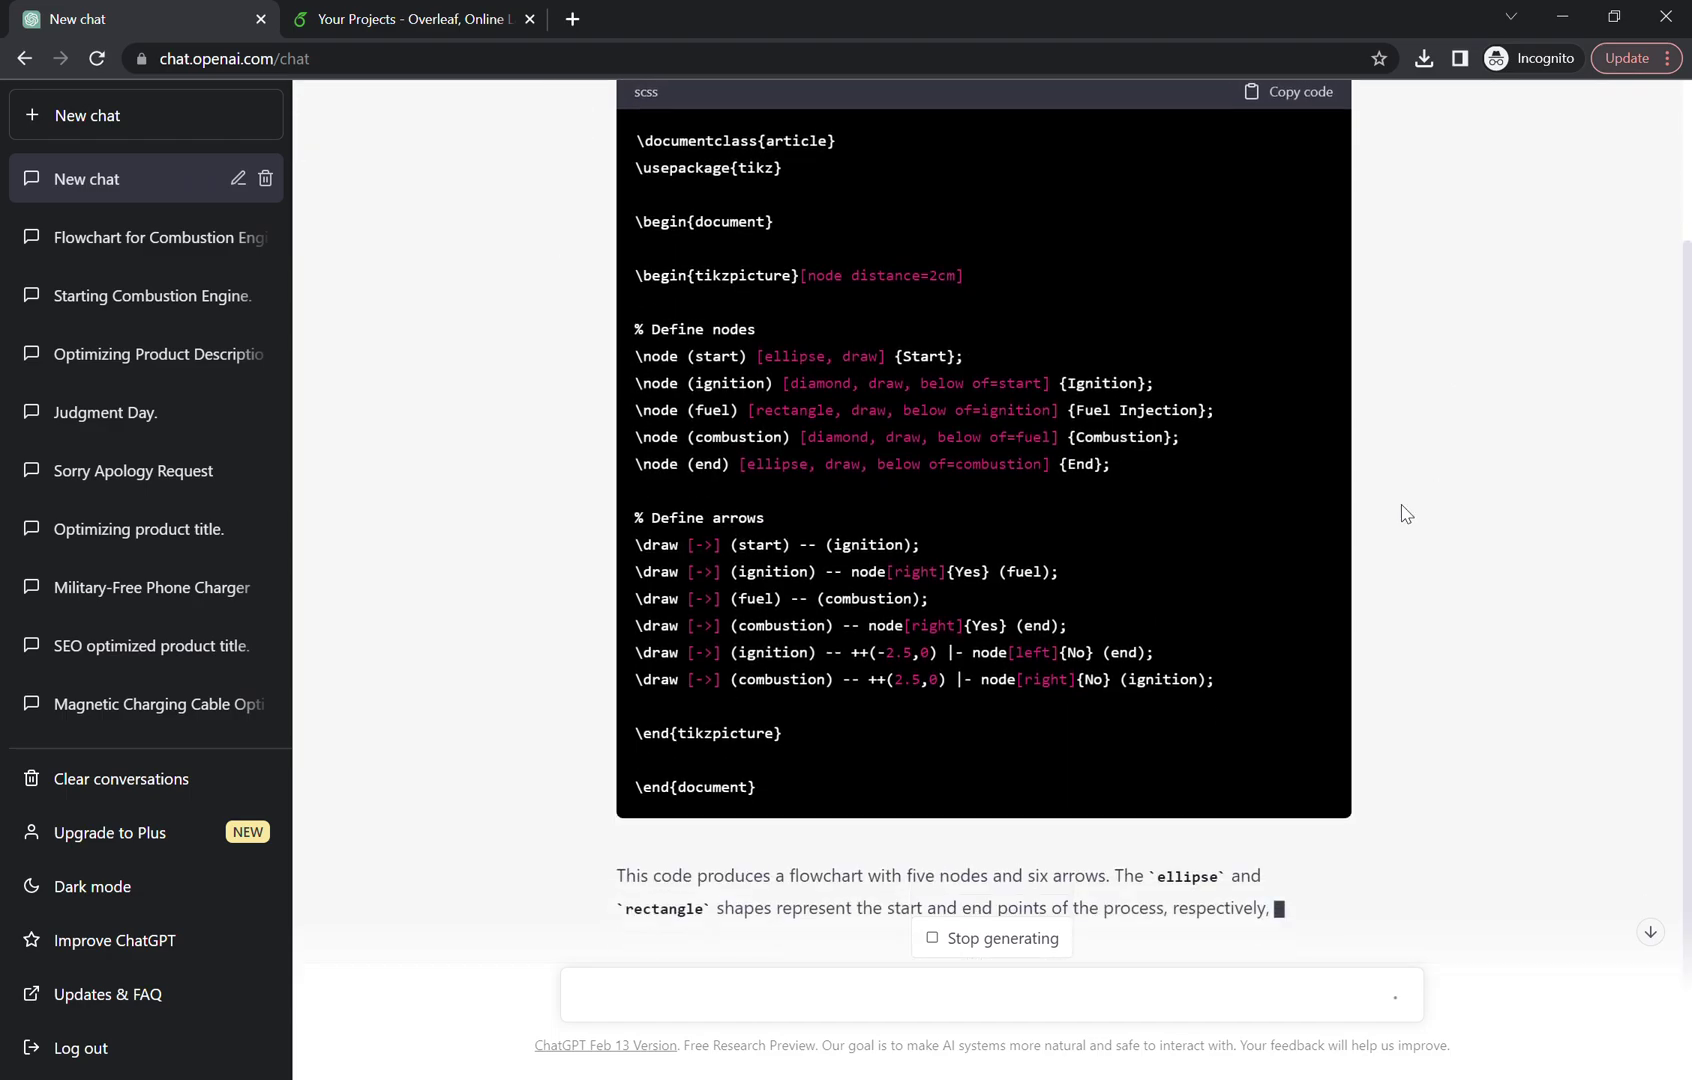
scroll(1305, 628, "up", 3)
scroll(1305, 621, "up", 1)
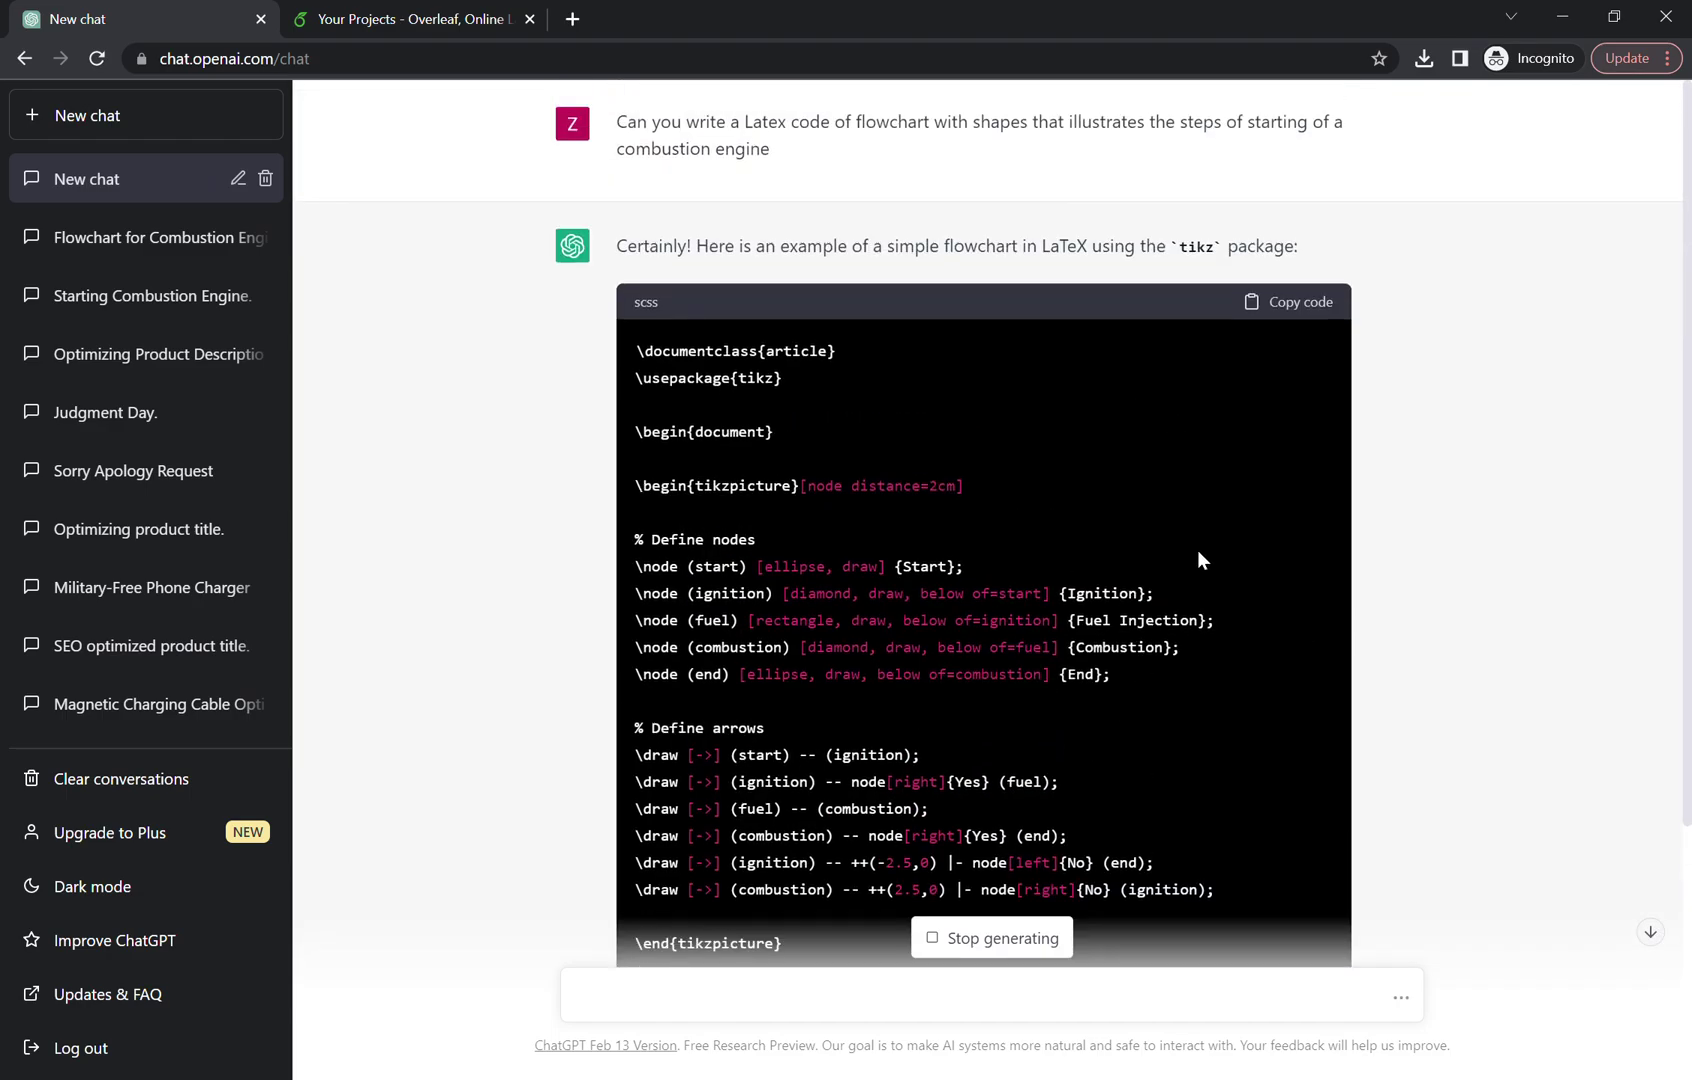
scroll(1233, 415, "up", 1)
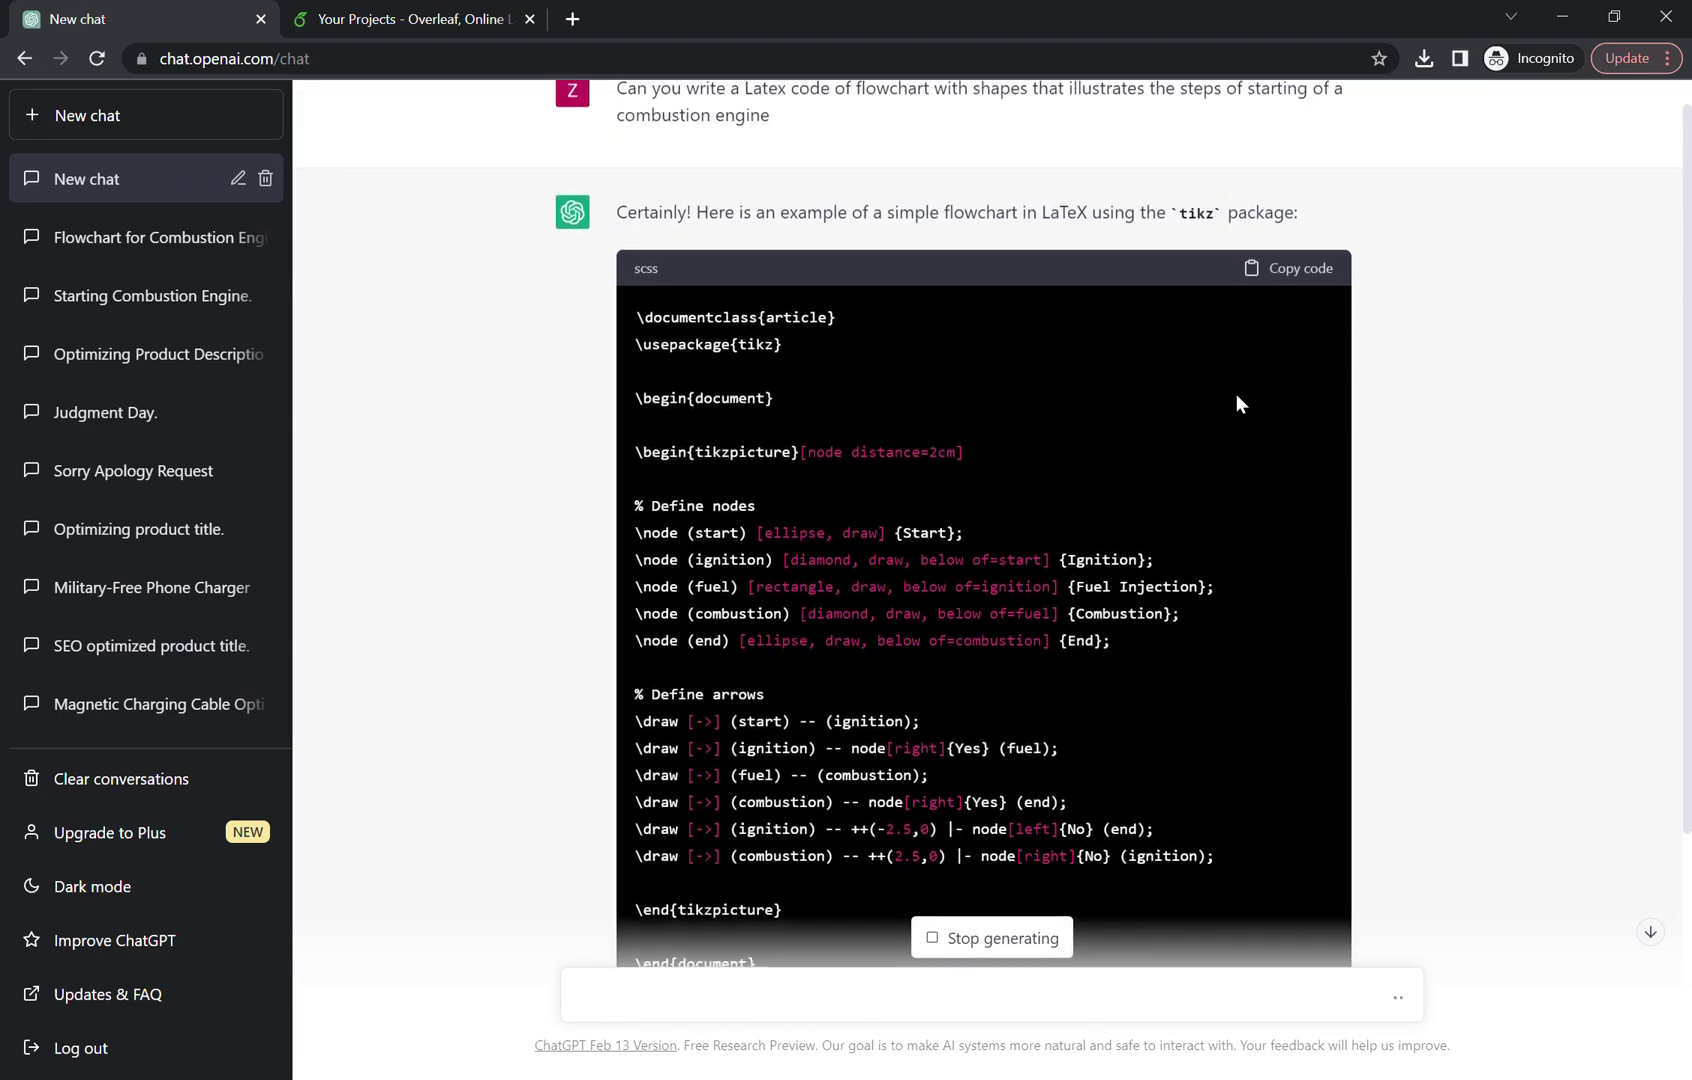
left_click(1307, 280)
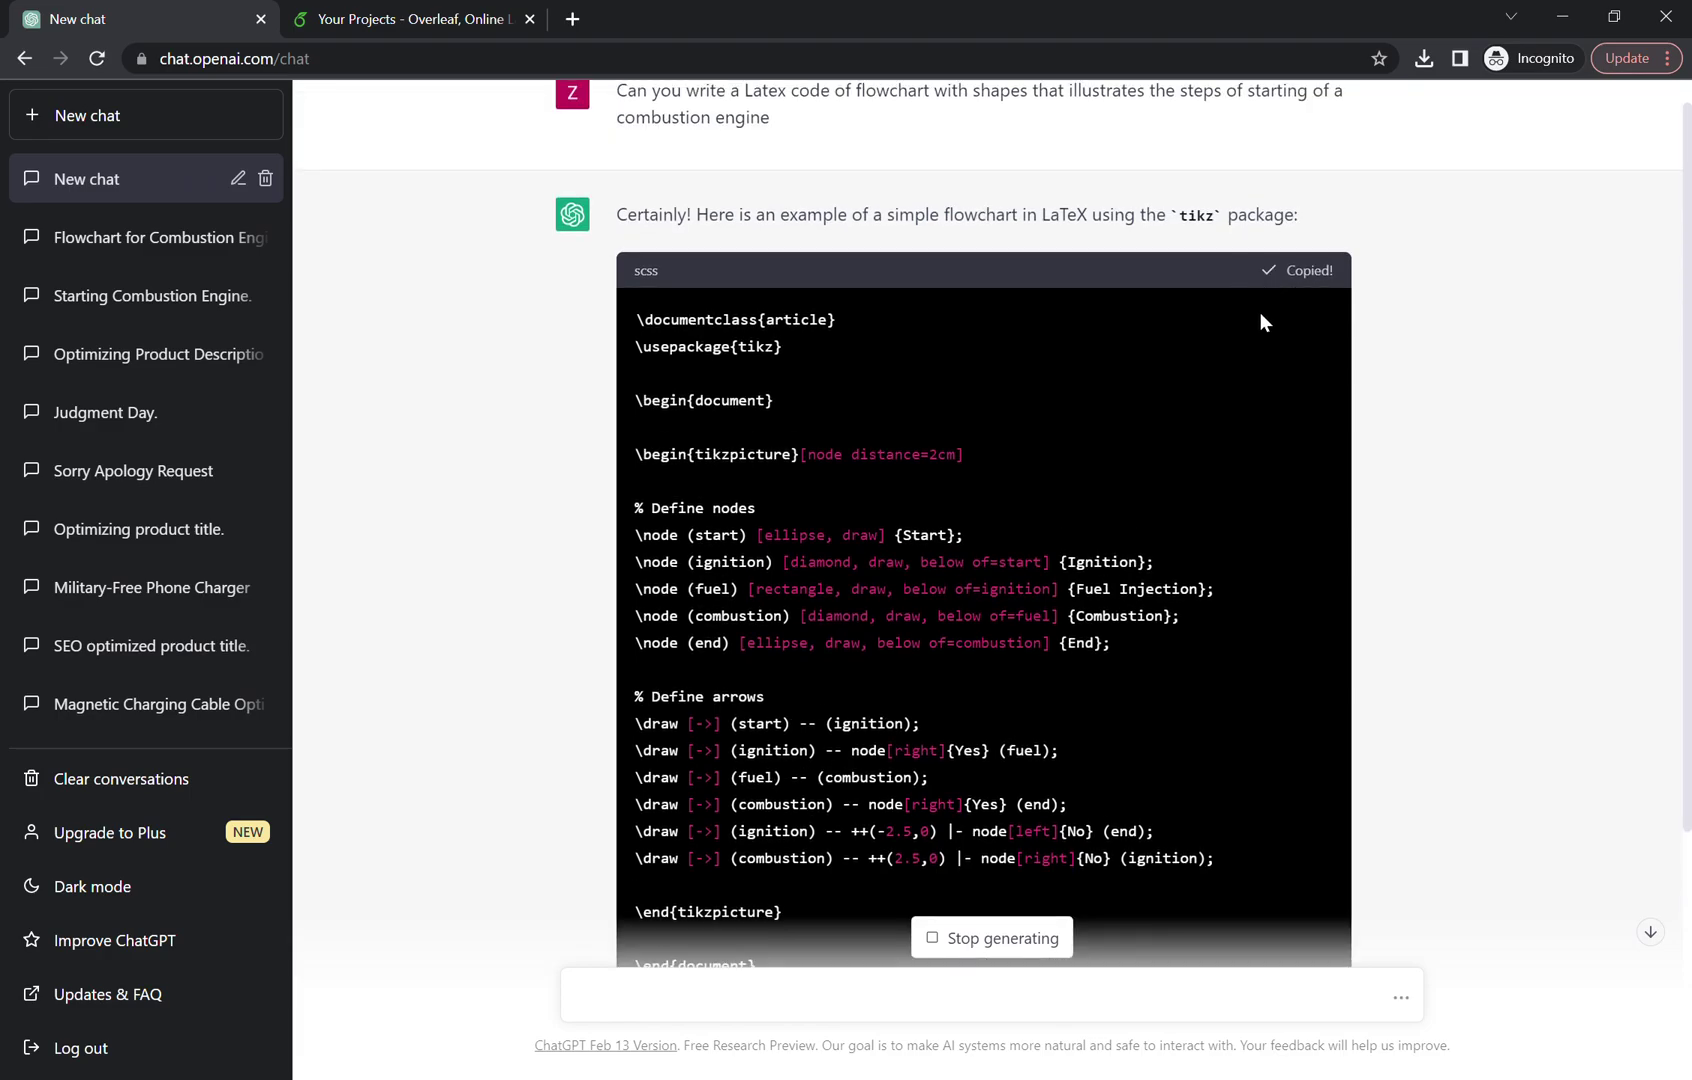
left_click(442, 16)
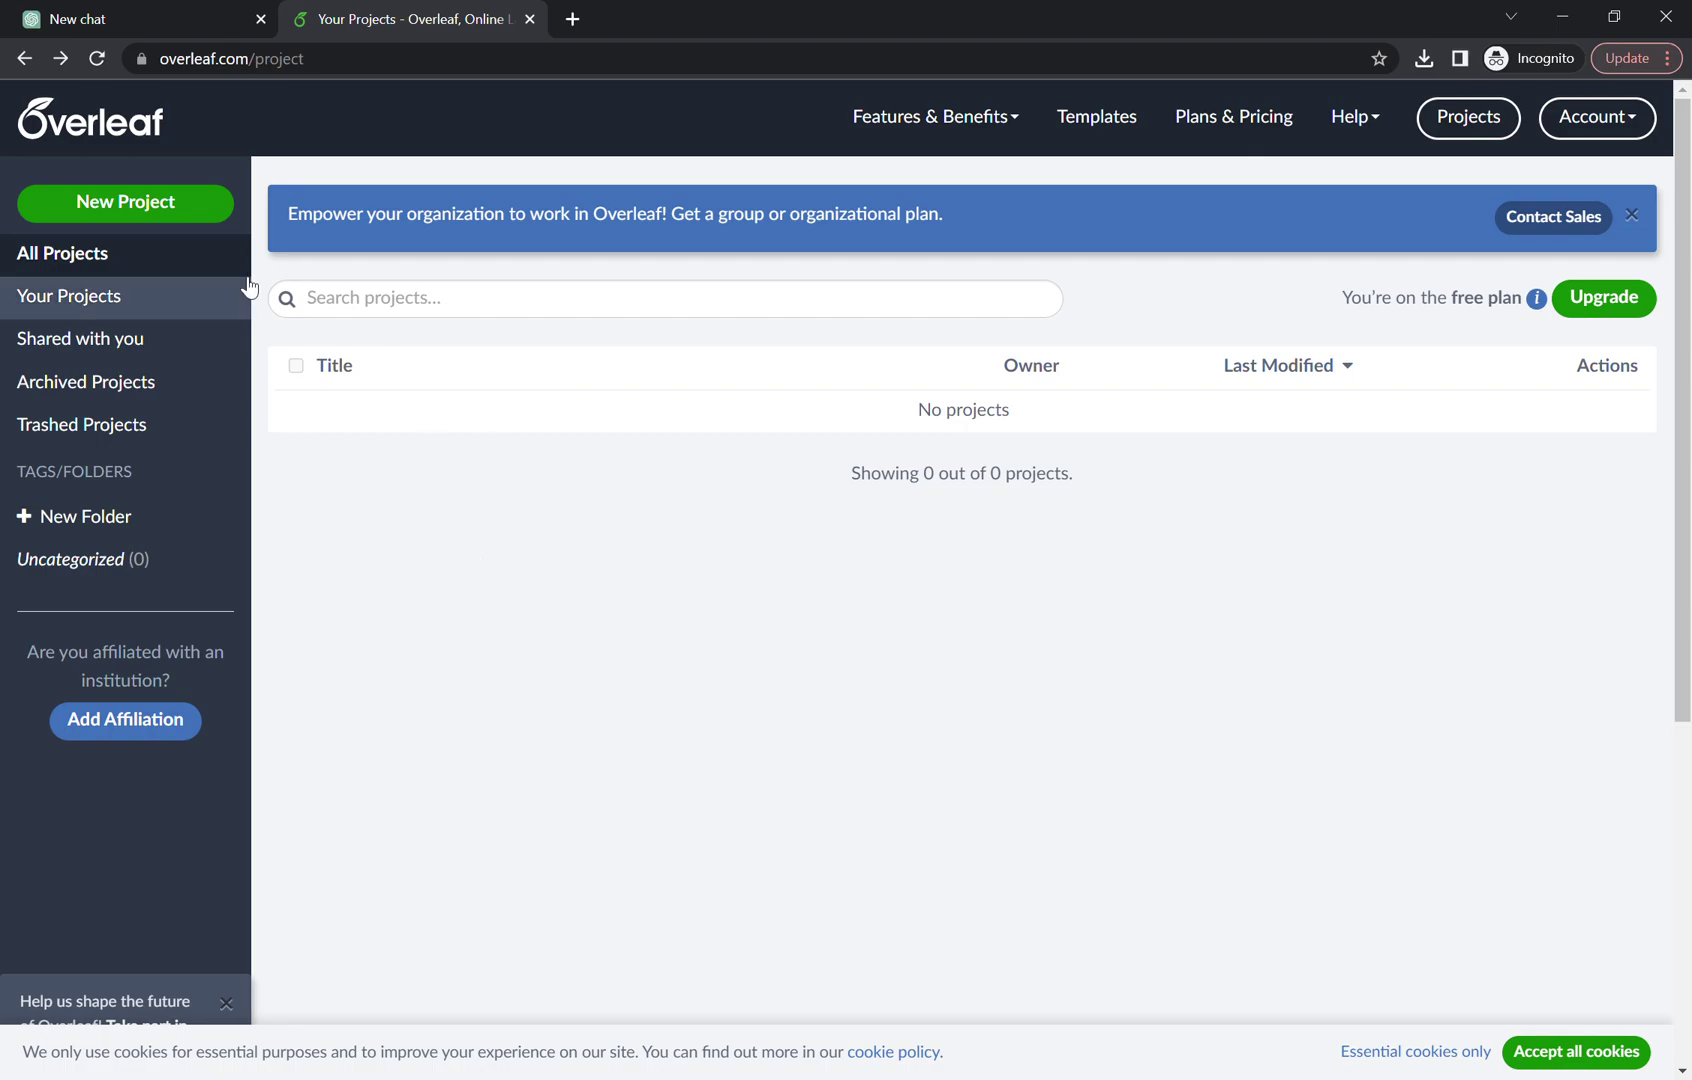
- Start a blank Overleaf project and begin entering the name 'Flowchart 1'
left_click(172, 210)
left_click(130, 250)
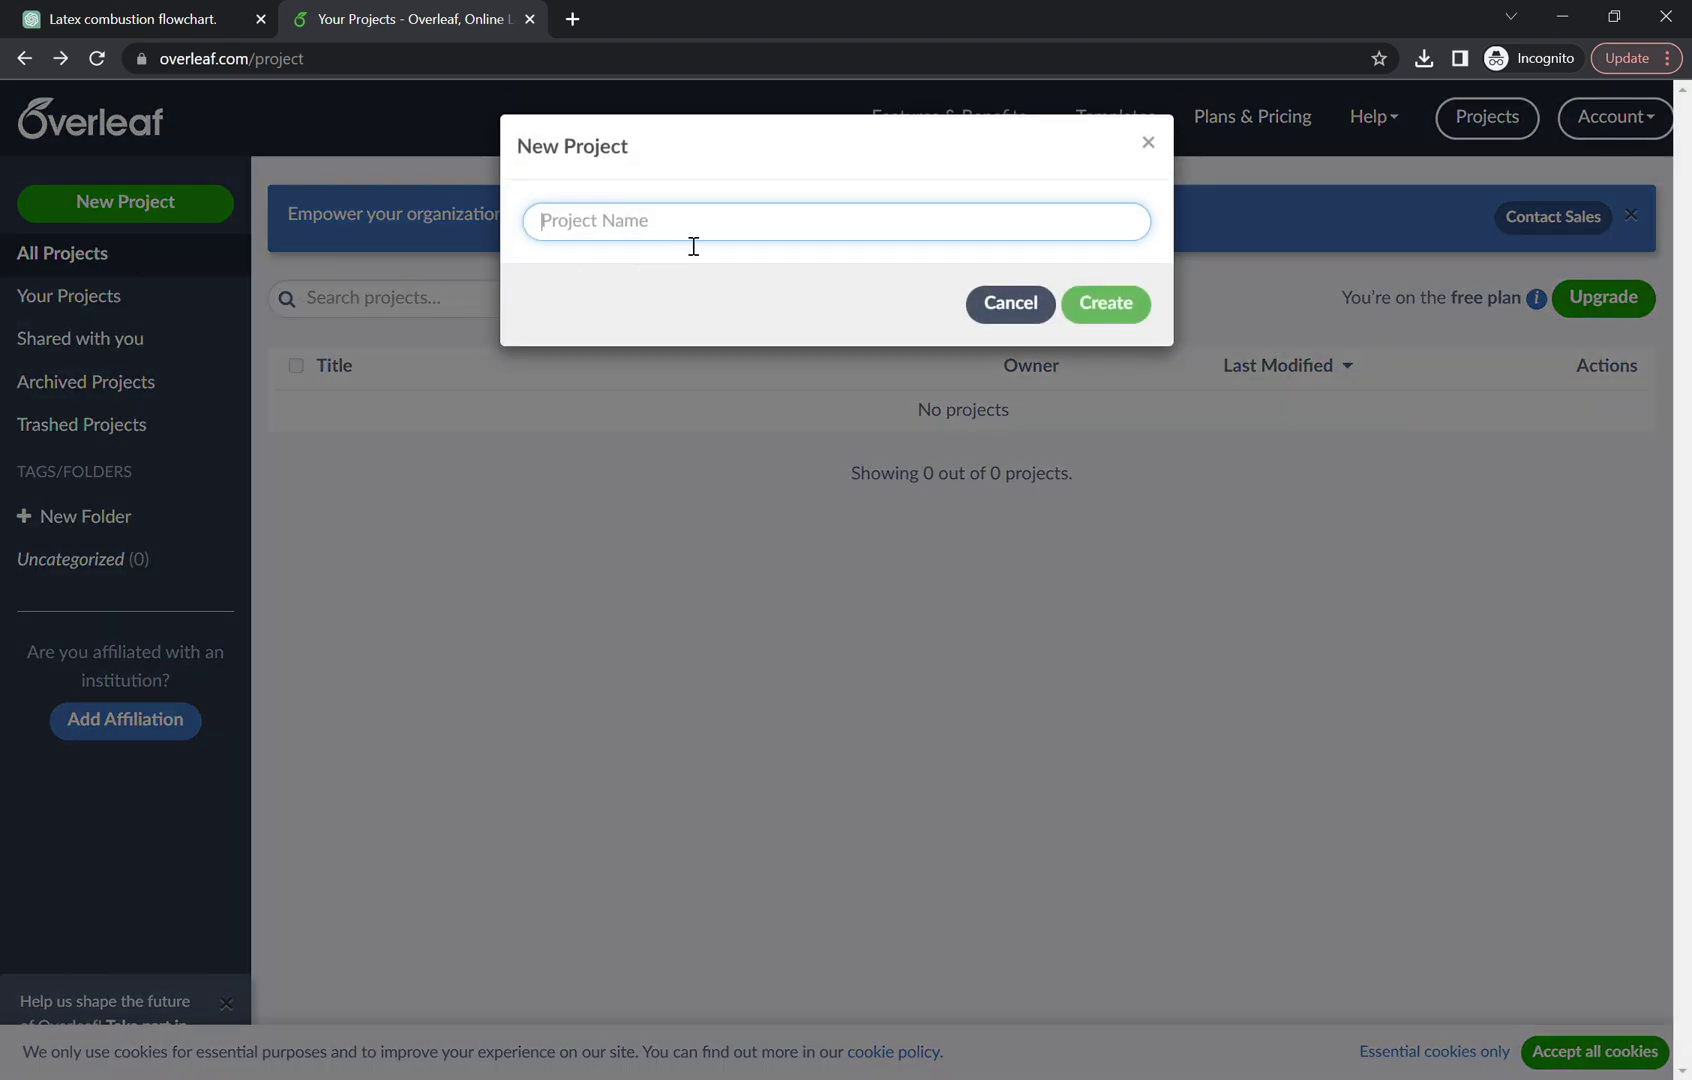
type("F")
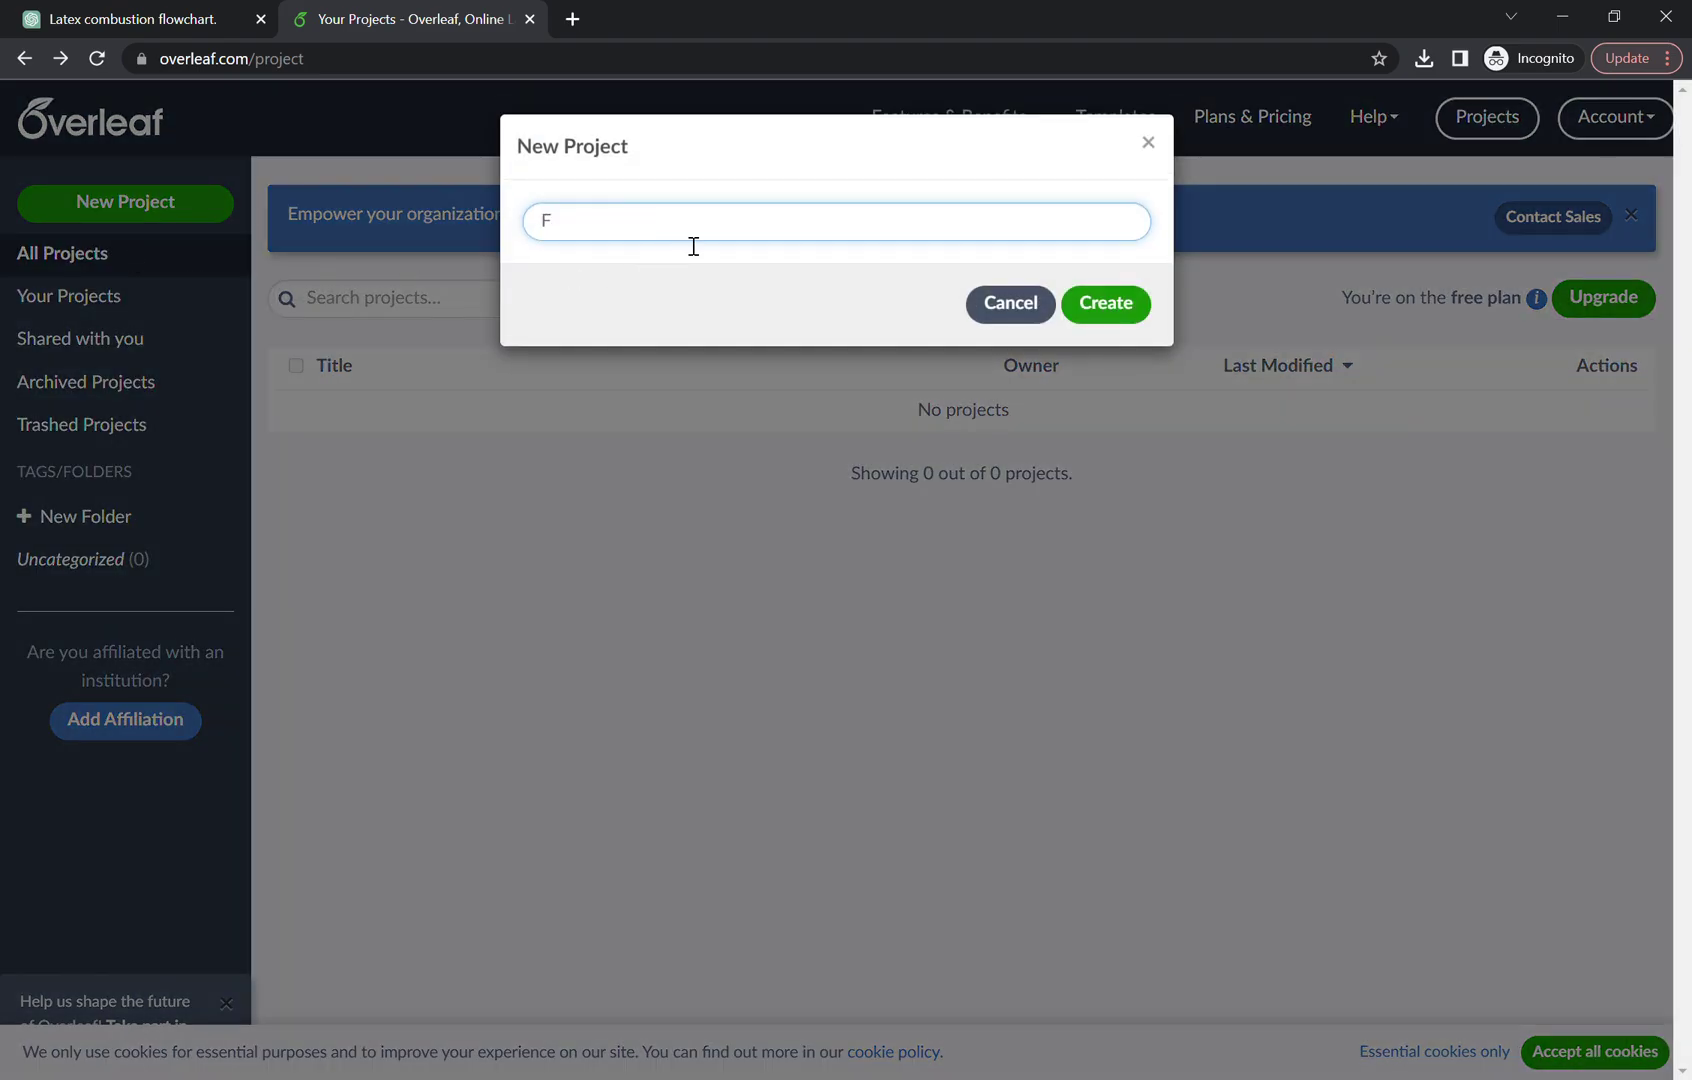
type("lowchat")
key("BackSpace")
- Finish naming the project 'Flowchart 1' and create it
type("rt 1")
left_click(1062, 302)
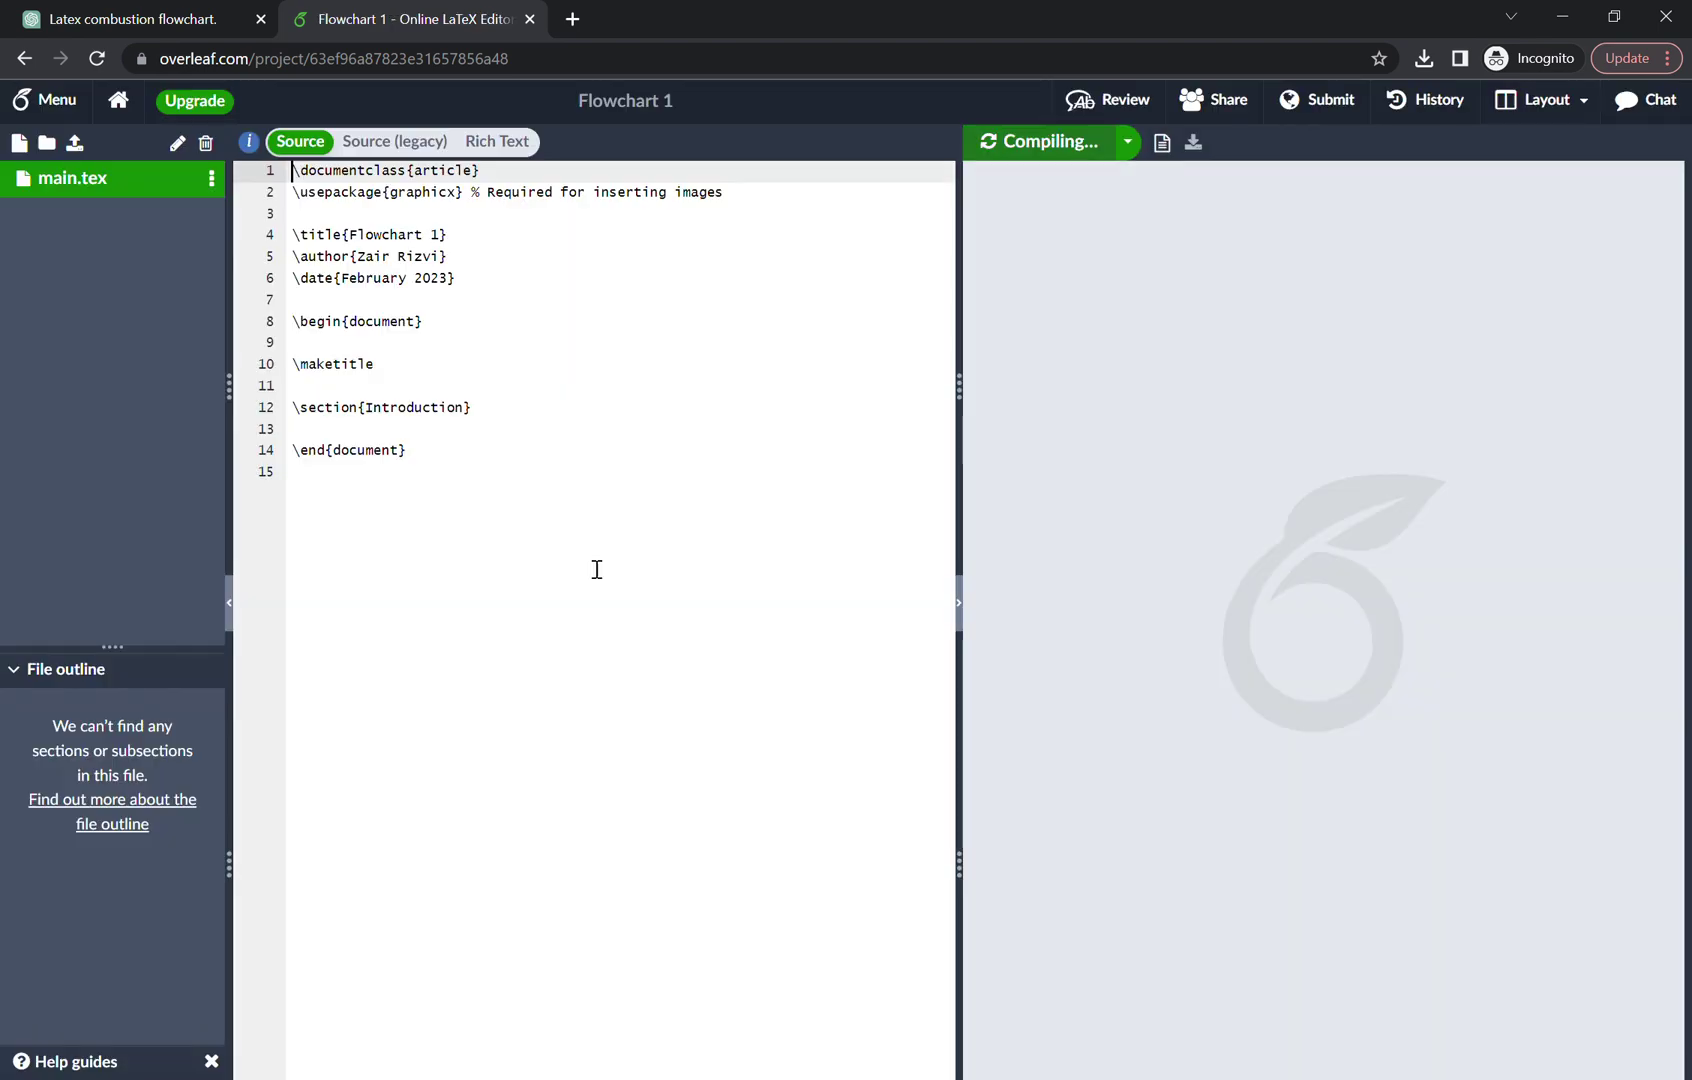
scroll(597, 569, "down", 2)
scroll(597, 569, "up", 1)
scroll(586, 545, "up", 1)
scroll(490, 450, "down", 1)
- Replace main.tex's starter template with the copied TikZ flowchart code
key("ctrl+a")
key("Delete")
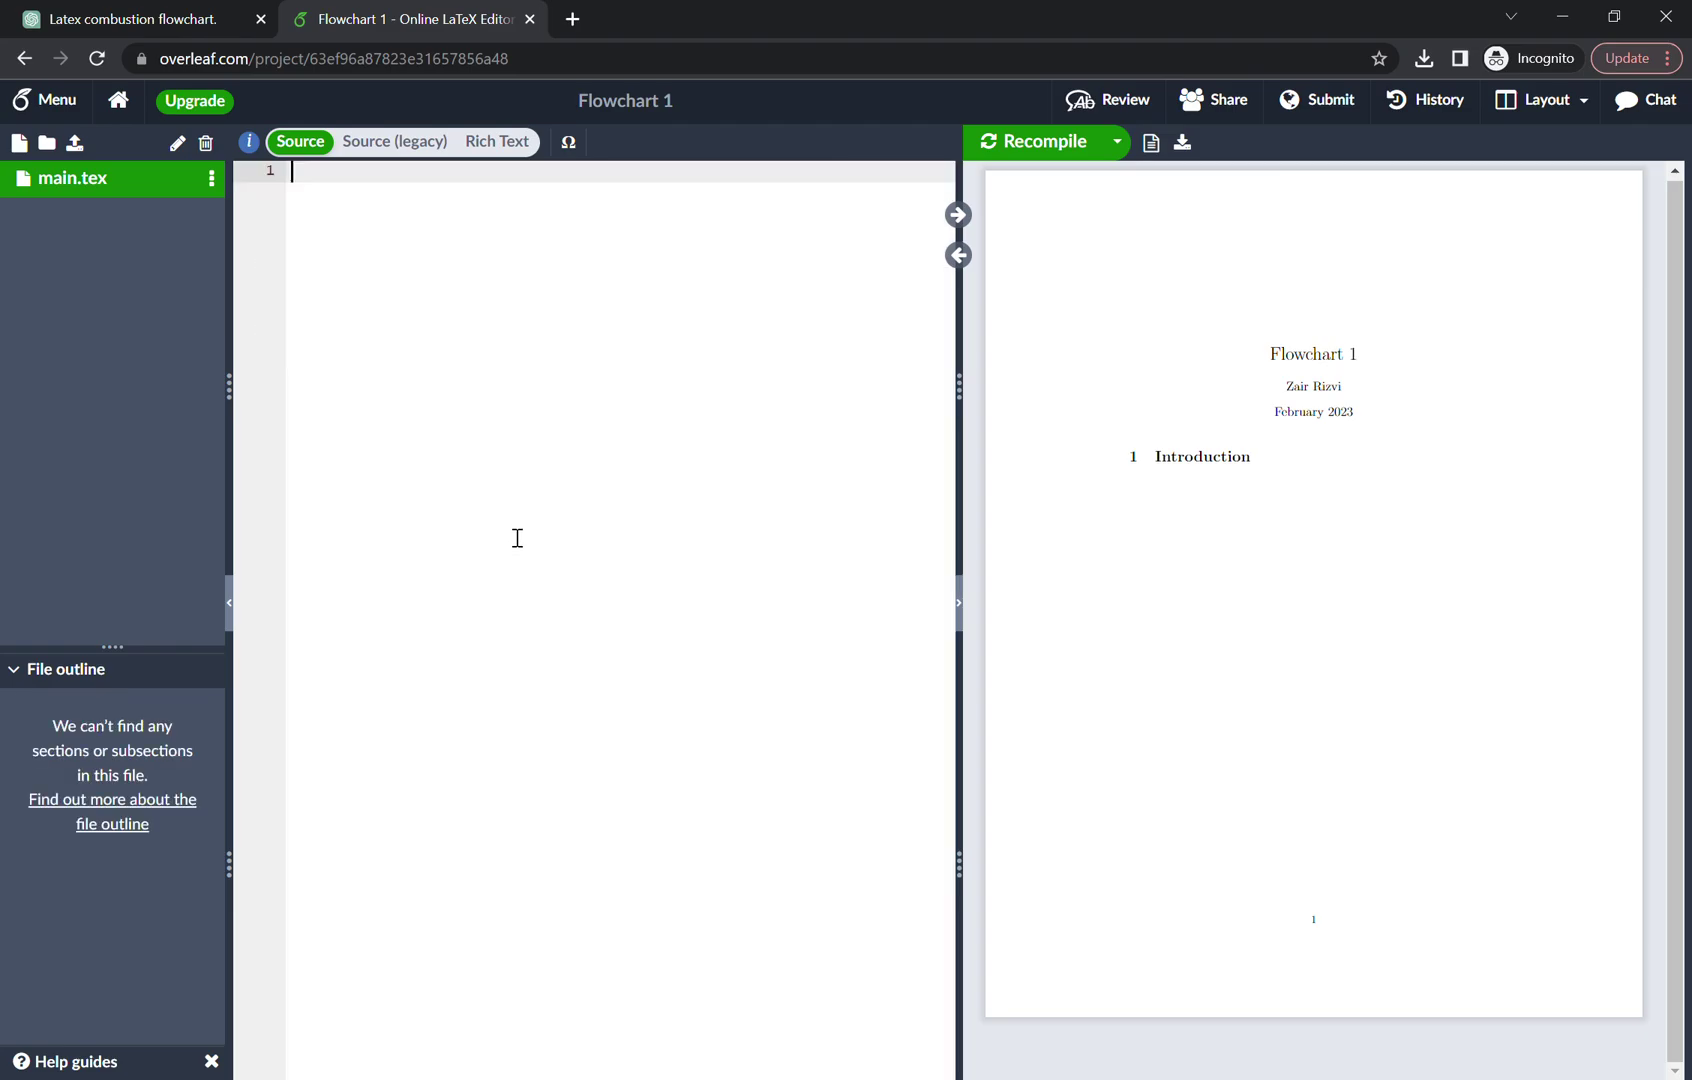
key("ctrl+v")
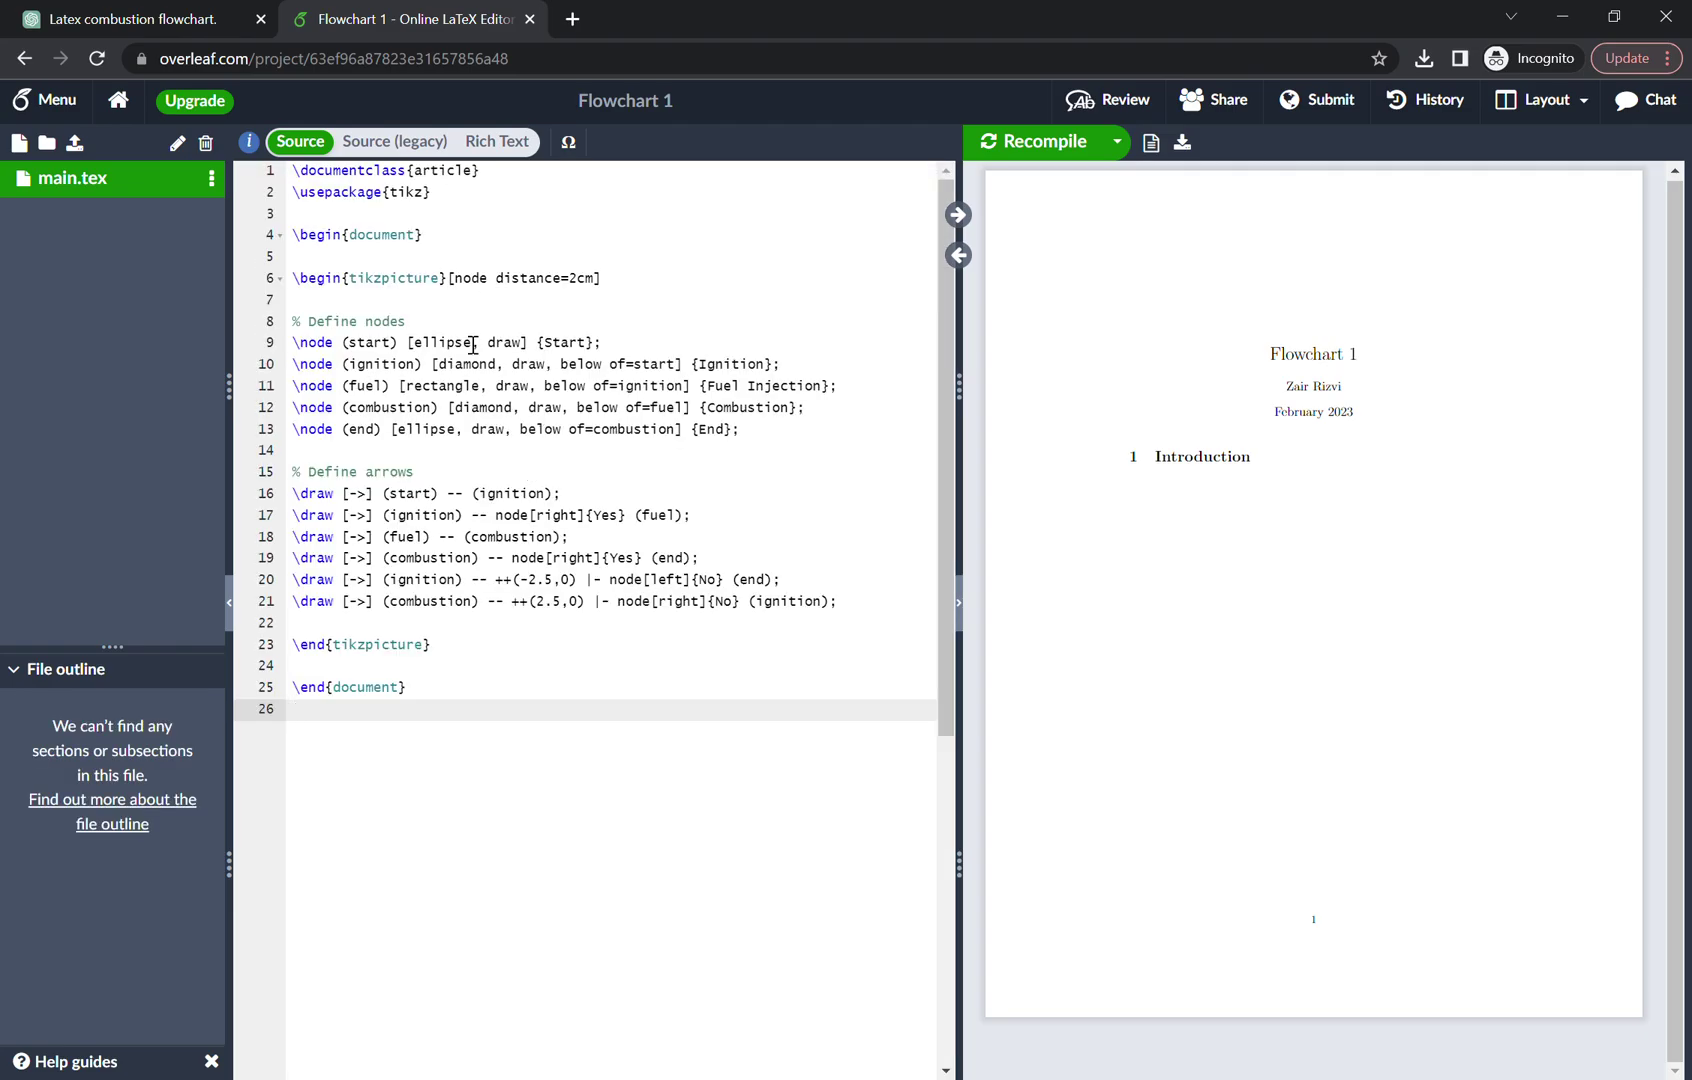
- Recompile main.tex to render the Start-to-End combustion engine flowchart PDF
left_click(1072, 153)
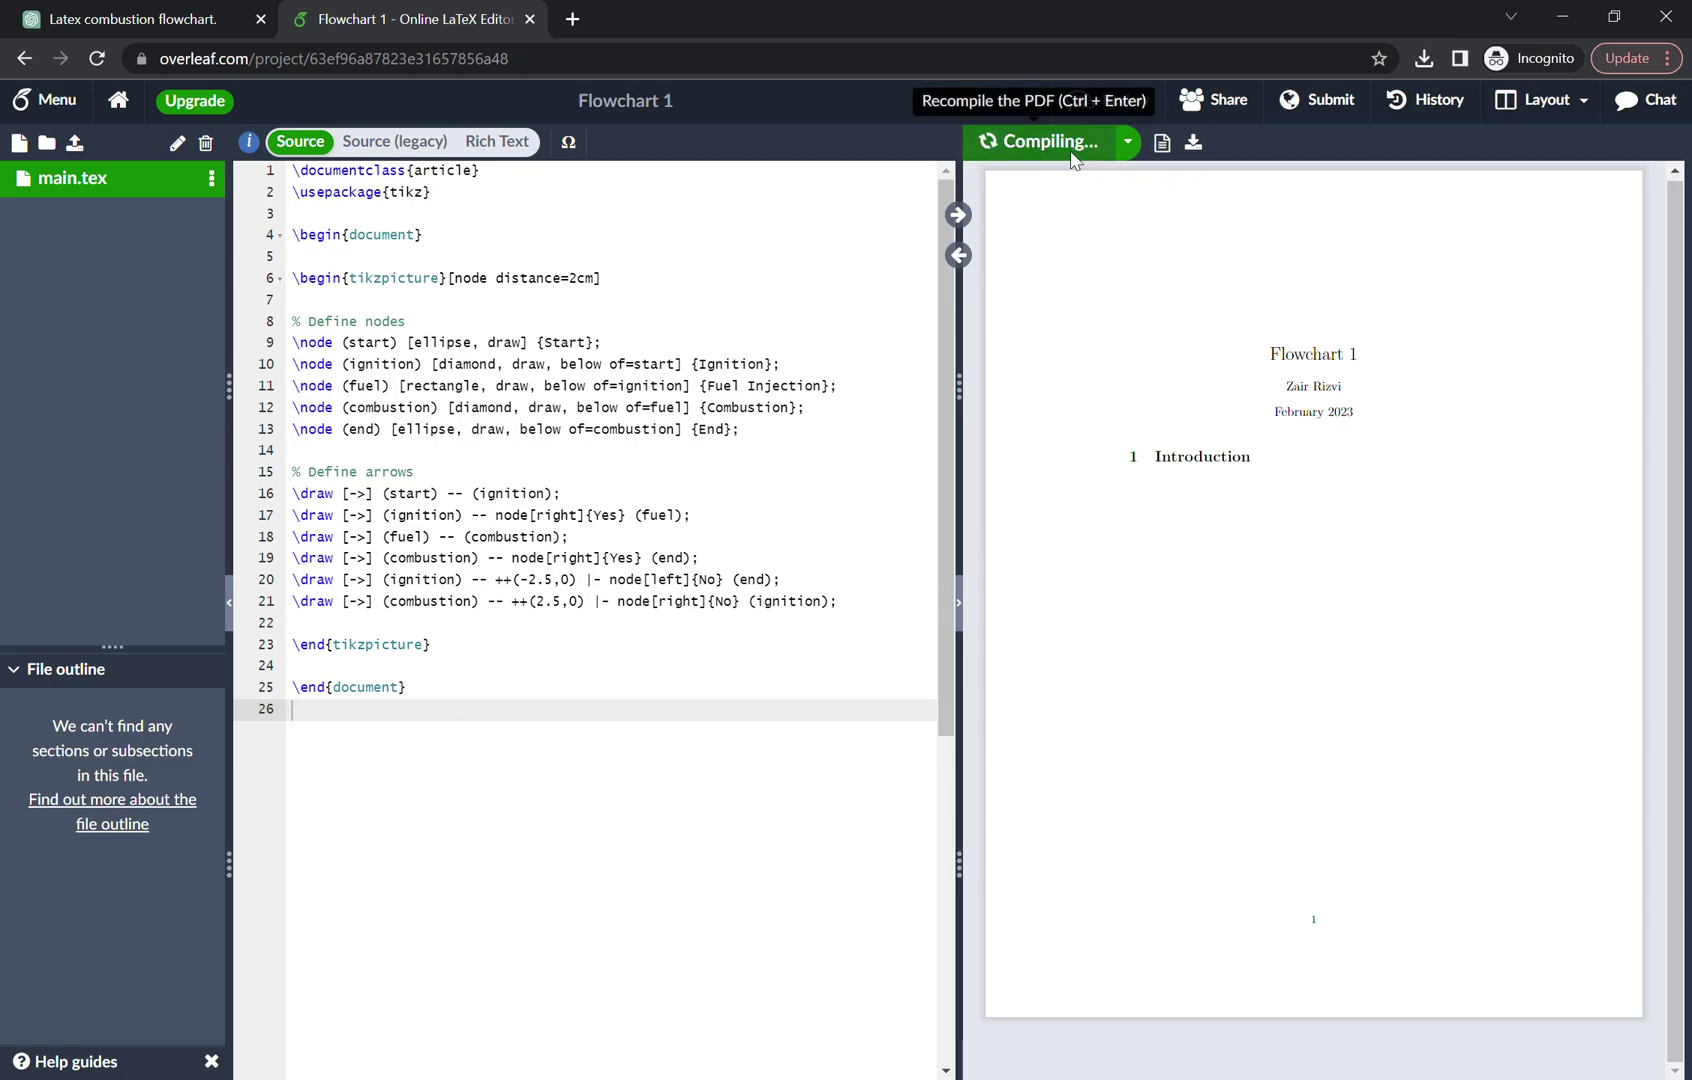